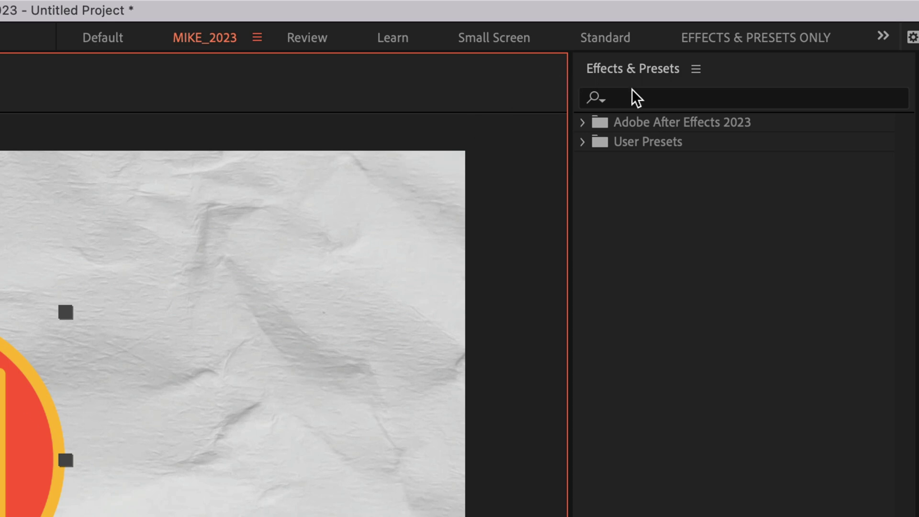
Step: Search 'paint' in Effects & Presets and apply Paint Bucket to the M layer, filling its circle red
{"action": "left_click", "coordinate": [633, 98]}
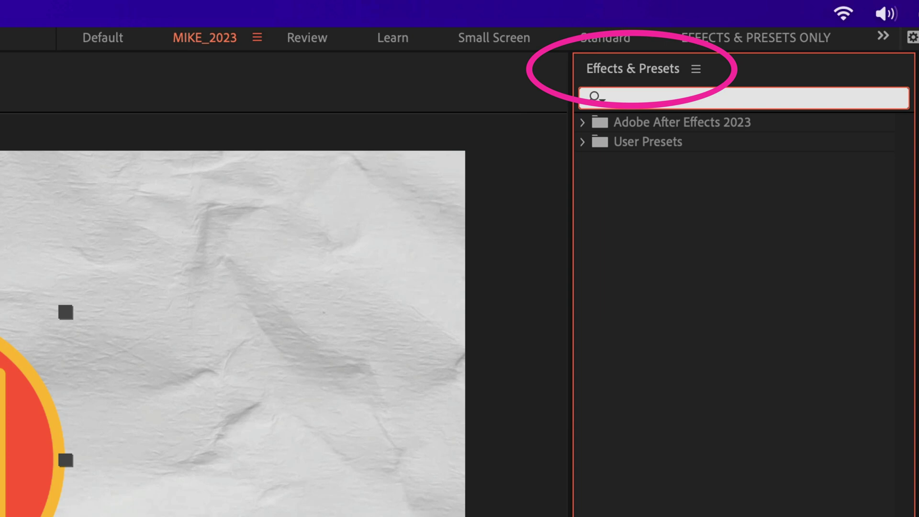
{"action": "left_click", "coordinate": [91, 9]}
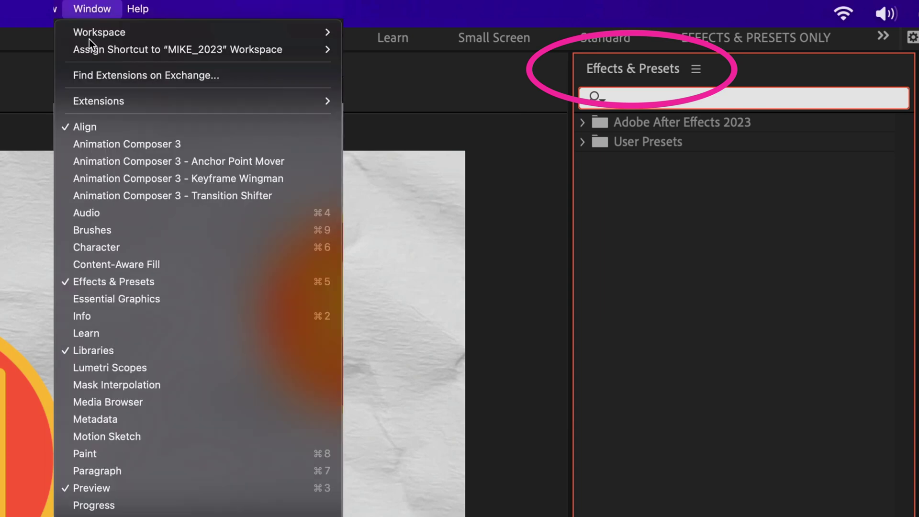
{"action": "left_click", "coordinate": [190, 286]}
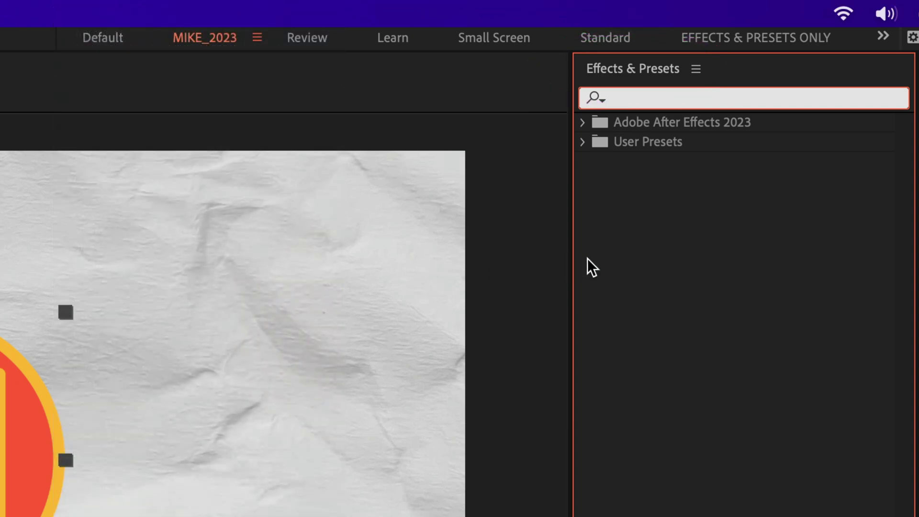
{"action": "left_click", "coordinate": [614, 96]}
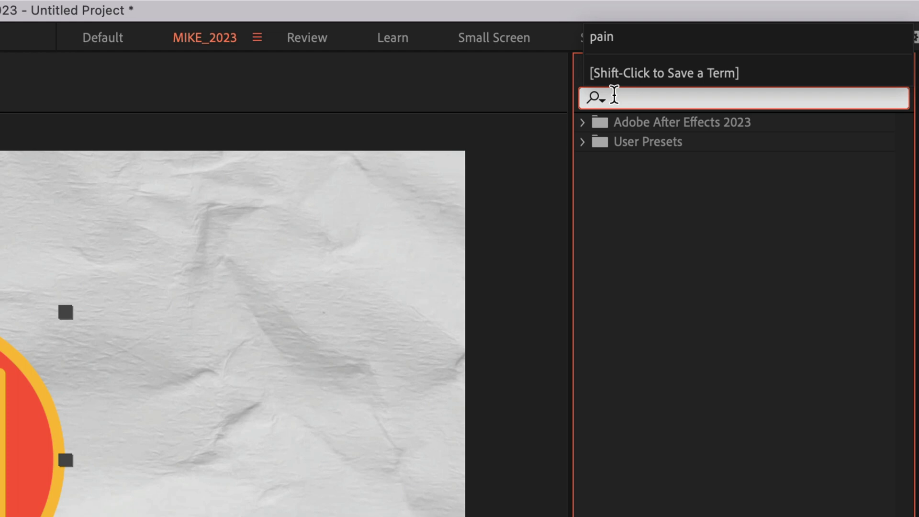
{"action": "type", "text": "paint"}
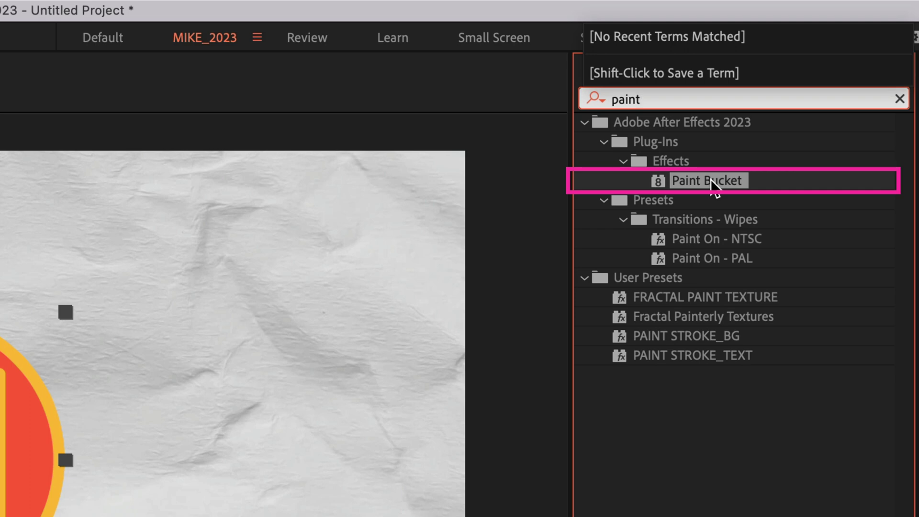
{"action": "mouse_move", "coordinate": [711, 181]}
{"action": "left_mouse_down"}
{"action": "mouse_move", "coordinate": [27, 459]}
{"action": "mouse_move", "coordinate": [0, 453]}
{"action": "left_mouse_up"}
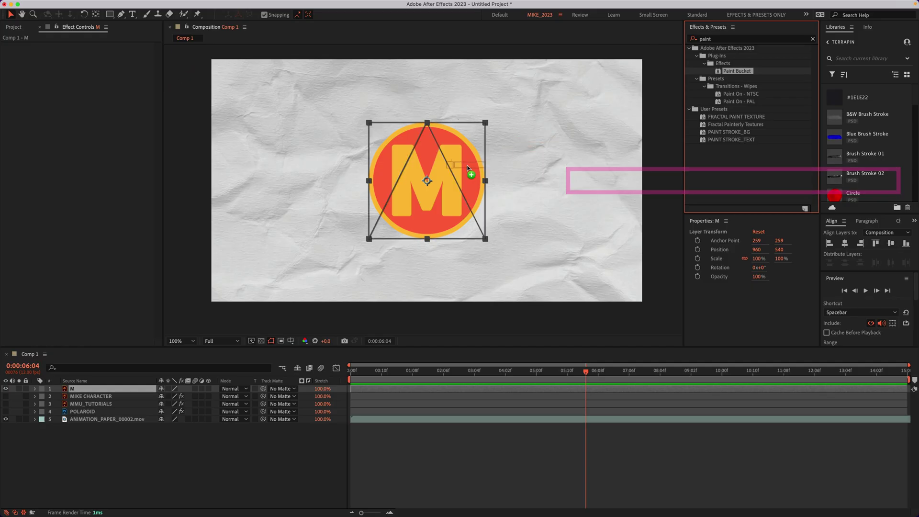
{"action": "left_click_drag", "start_coordinate": [444, 178], "coordinate": [479, 181]}
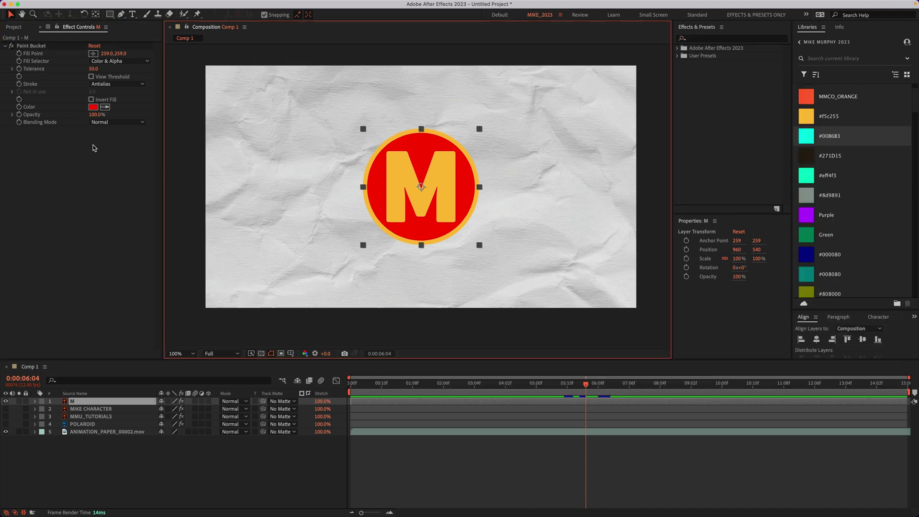
Step: Change the Paint Bucket fill colour to cyan sampled from the library swatch, discarding a dark red trial
{"action": "left_click", "coordinate": [23, 132]}
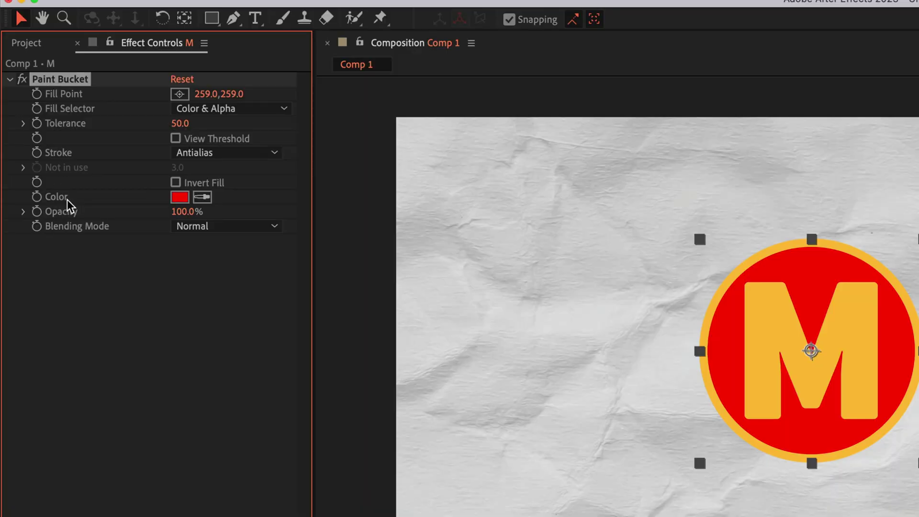
{"action": "left_click", "coordinate": [180, 197]}
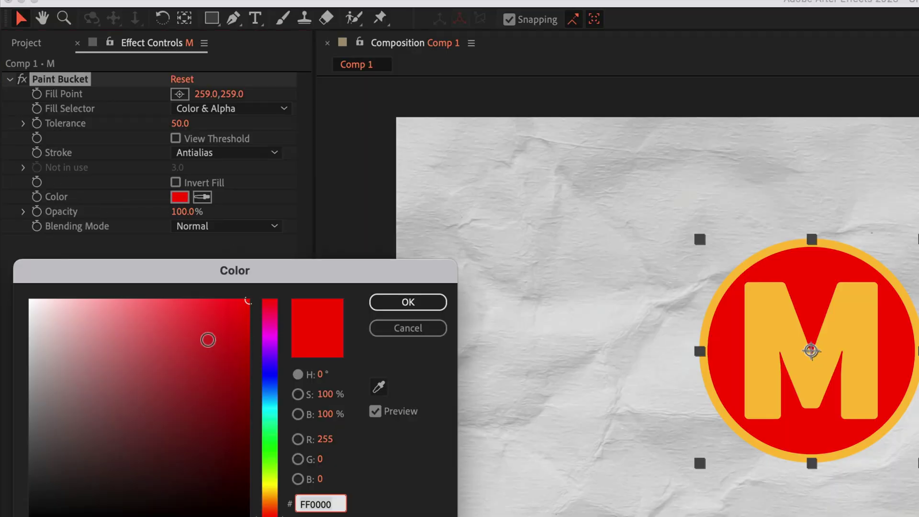
{"action": "mouse_move", "coordinate": [207, 339]}
{"action": "left_mouse_down"}
{"action": "mouse_move", "coordinate": [130, 381]}
{"action": "mouse_move", "coordinate": [158, 344]}
{"action": "mouse_move", "coordinate": [209, 437]}
{"action": "left_mouse_up"}
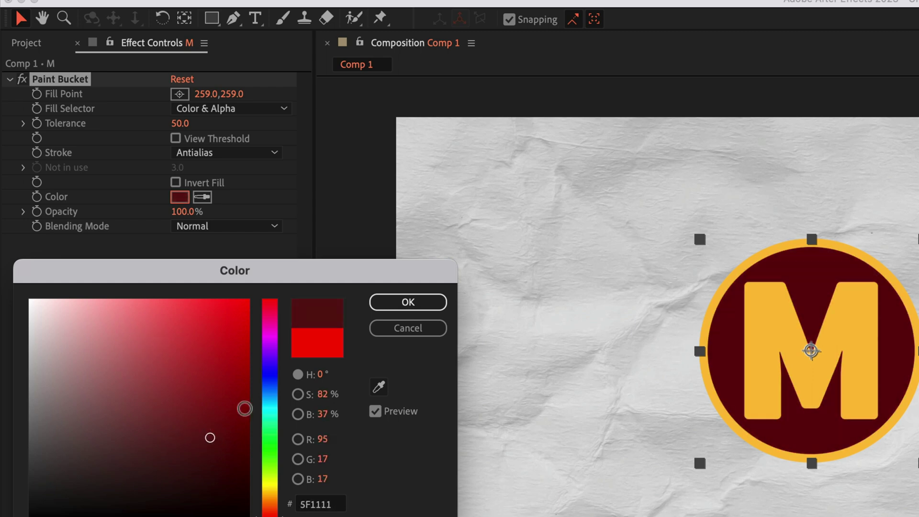
{"action": "left_click", "coordinate": [390, 333]}
{"action": "left_click", "coordinate": [202, 197]}
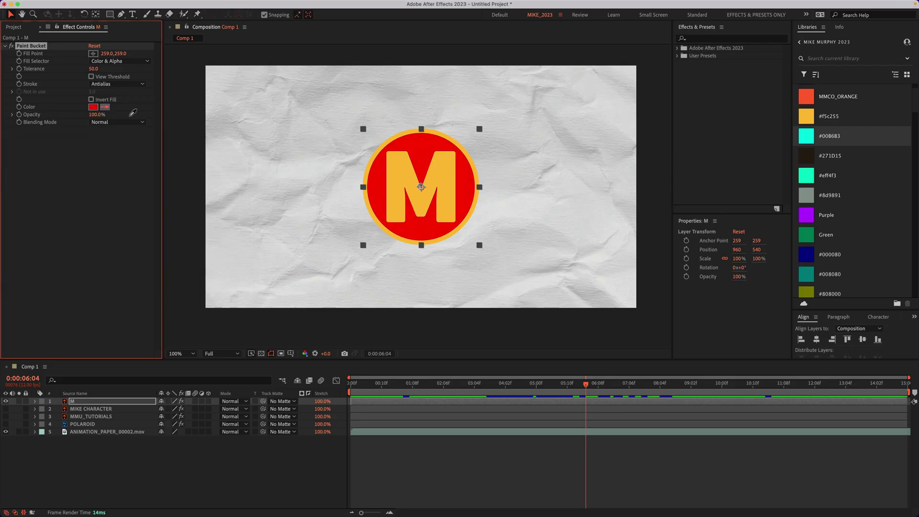
{"action": "left_click", "coordinate": [808, 134]}
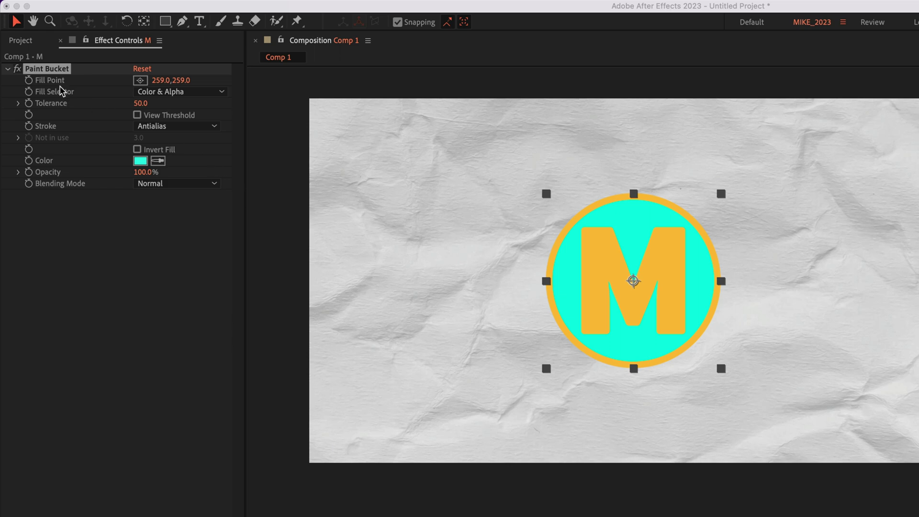
Step: Move the Paint Bucket fill point into the letter M at 177,179, keeping the fill cyan after a green trial
{"action": "left_click", "coordinate": [43, 87]}
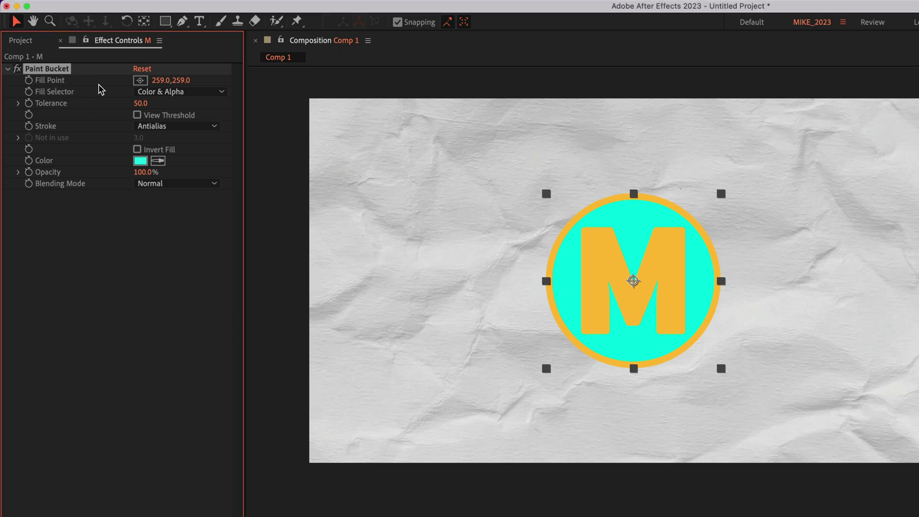
{"action": "left_click", "coordinate": [141, 81]}
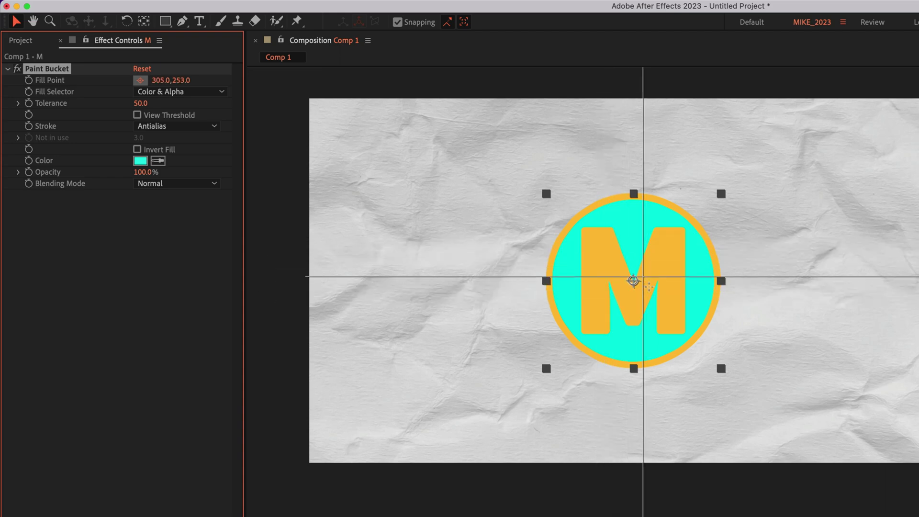
{"action": "left_click", "coordinate": [598, 259]}
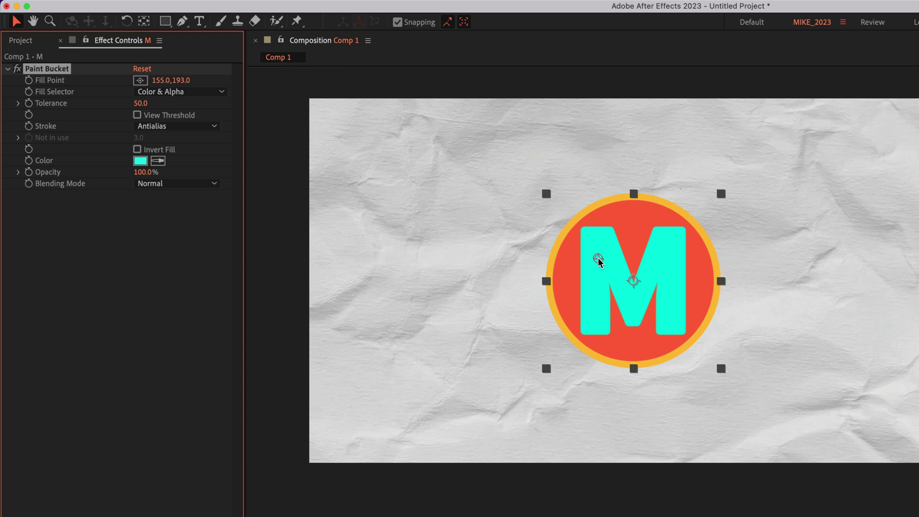
{"action": "left_click", "coordinate": [140, 162]}
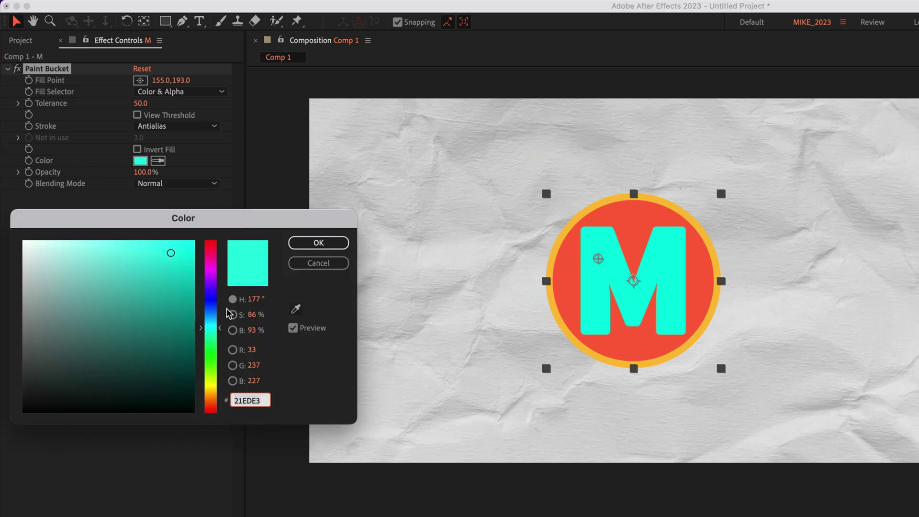
{"action": "left_click_drag", "start_coordinate": [212, 317], "coordinate": [213, 260]}
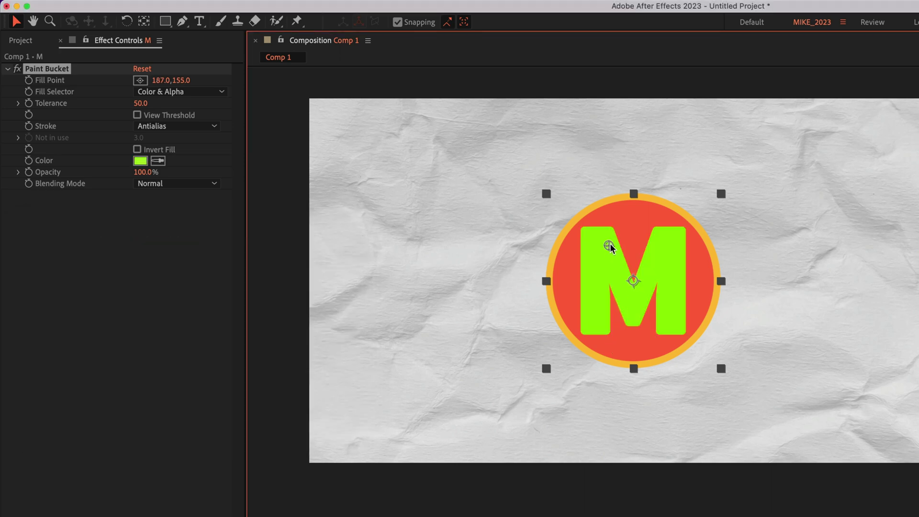
{"action": "mouse_move", "coordinate": [609, 247]}
{"action": "left_mouse_down"}
{"action": "mouse_move", "coordinate": [582, 264]}
{"action": "mouse_move", "coordinate": [585, 349]}
{"action": "mouse_move", "coordinate": [607, 355]}
{"action": "mouse_move", "coordinate": [692, 335]}
{"action": "mouse_move", "coordinate": [712, 277]}
{"action": "mouse_move", "coordinate": [704, 238]}
{"action": "mouse_move", "coordinate": [660, 203]}
{"action": "mouse_move", "coordinate": [588, 199]}
{"action": "mouse_move", "coordinate": [708, 363]}
{"action": "mouse_move", "coordinate": [700, 199]}
{"action": "mouse_move", "coordinate": [605, 255]}
{"action": "left_mouse_up"}
{"action": "left_click", "coordinate": [158, 161]}
{"action": "left_click", "coordinate": [550, 144]}
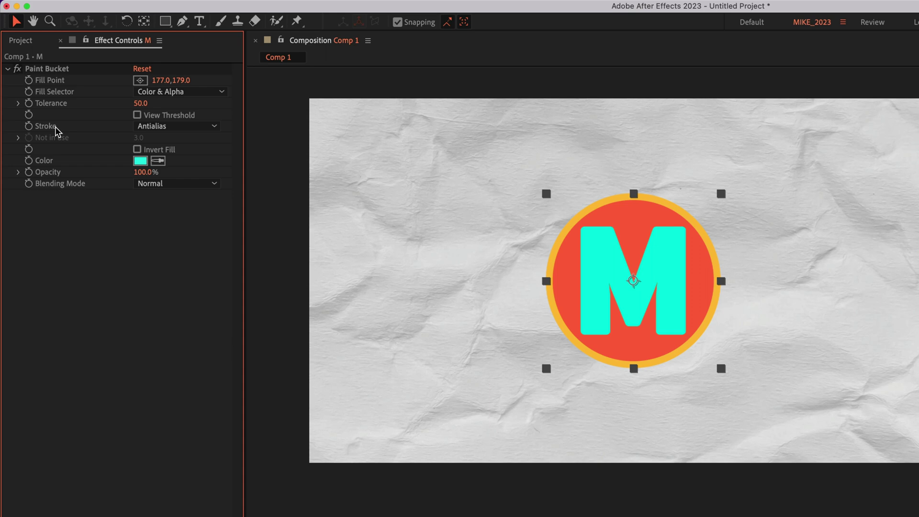
{"action": "left_click", "coordinate": [177, 127]}
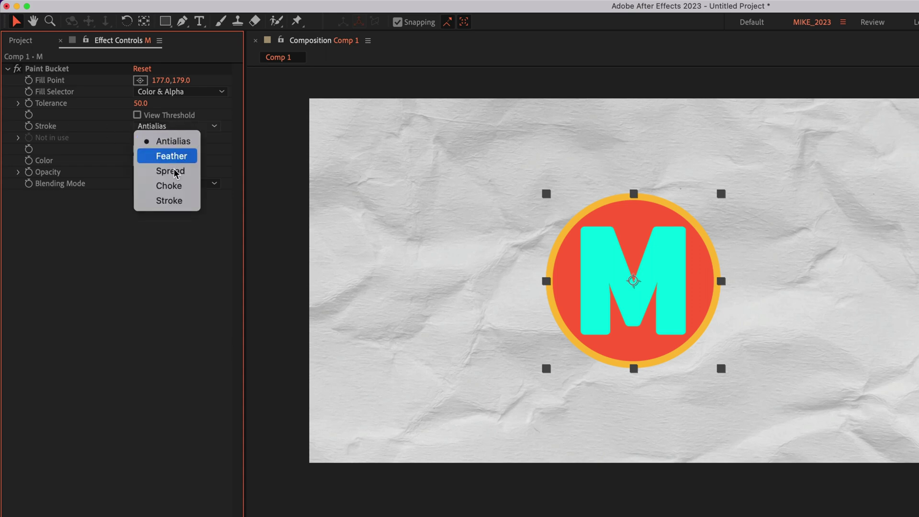
{"action": "left_click", "coordinate": [169, 201]}
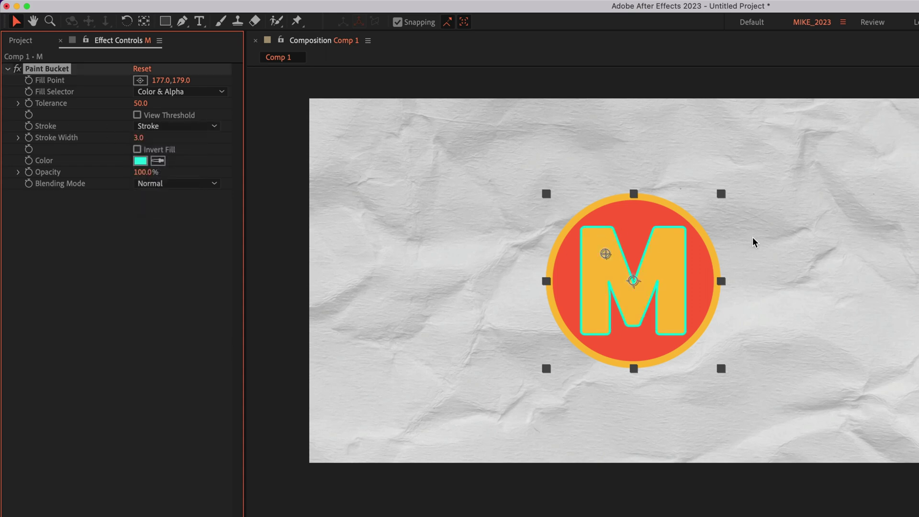
{"action": "left_click_drag", "start_coordinate": [139, 137], "coordinate": [187, 138]}
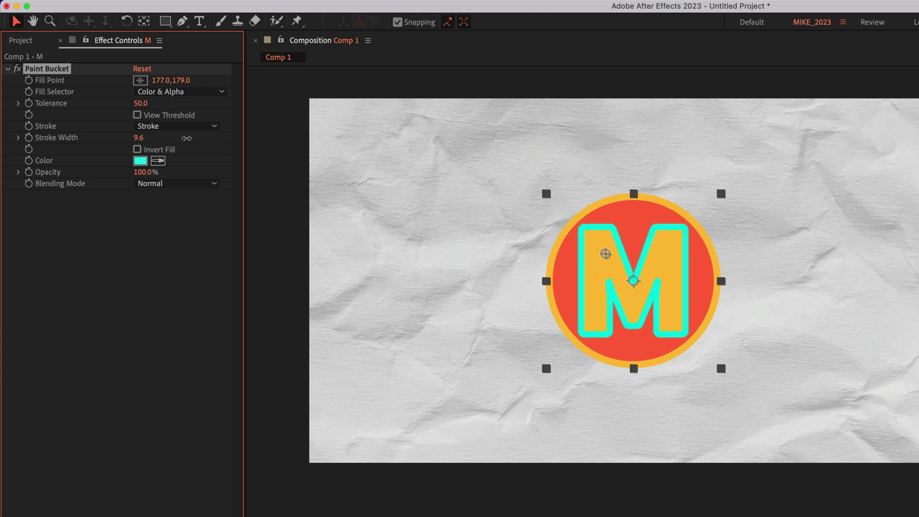
{"action": "left_click", "coordinate": [169, 127]}
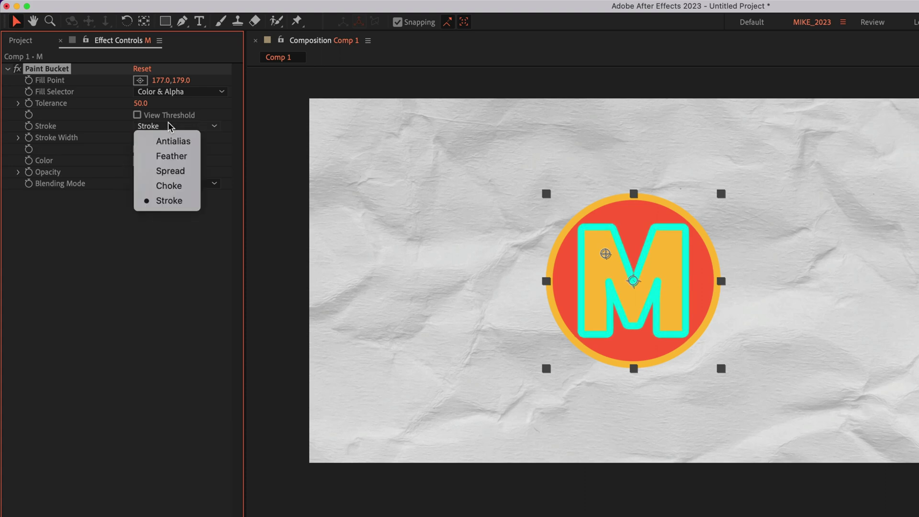
{"action": "left_click", "coordinate": [177, 187]}
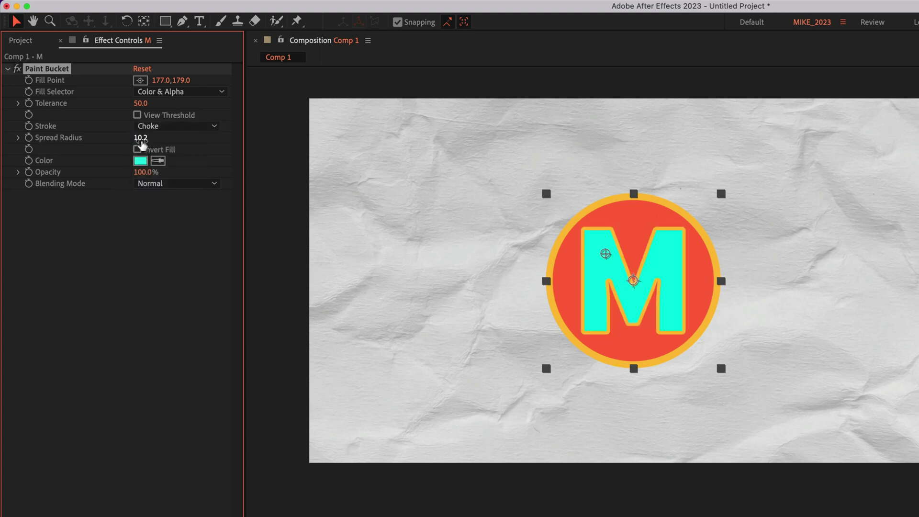
{"action": "mouse_move", "coordinate": [141, 144]}
{"action": "left_mouse_down"}
{"action": "mouse_move", "coordinate": [260, 139]}
{"action": "mouse_move", "coordinate": [195, 139]}
{"action": "left_mouse_up"}
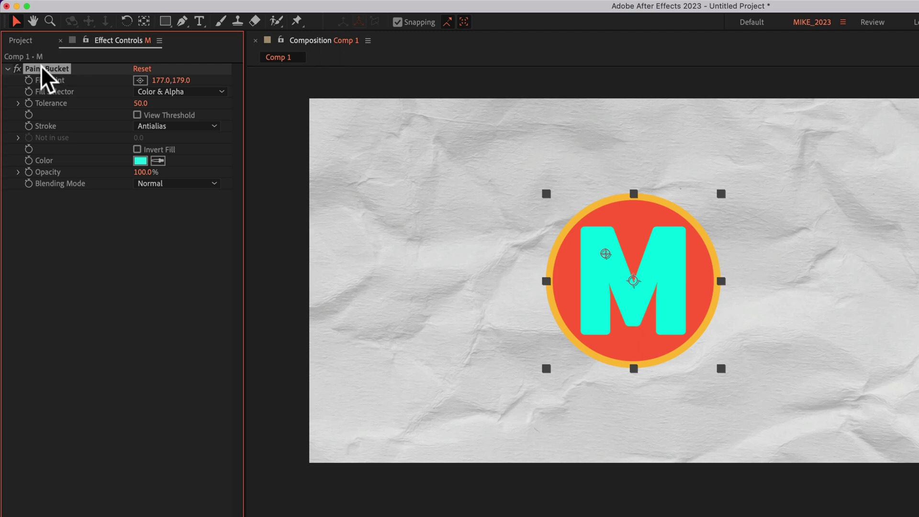
Step: Duplicate Paint Bucket and set Paint Bucket 2's fill point on the outer ring at 39,135
{"action": "right_click", "coordinate": [42, 68]}
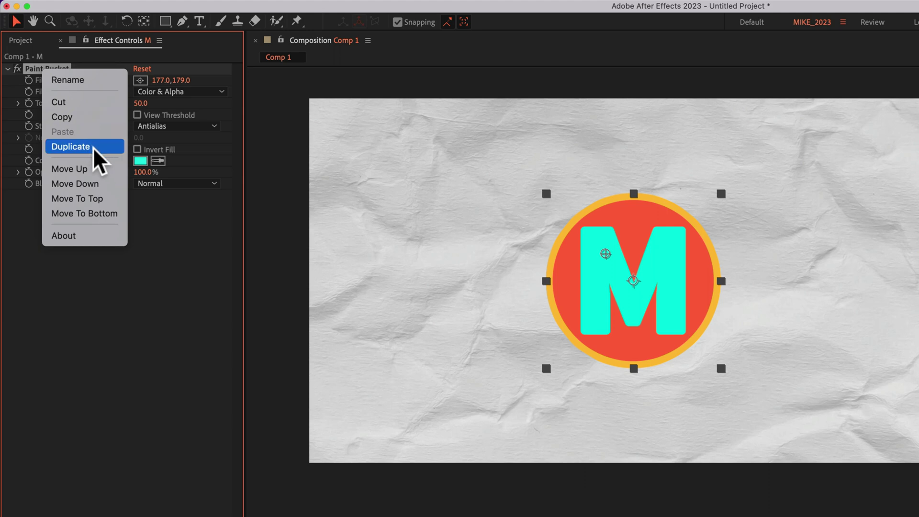
{"action": "left_click", "coordinate": [184, 319]}
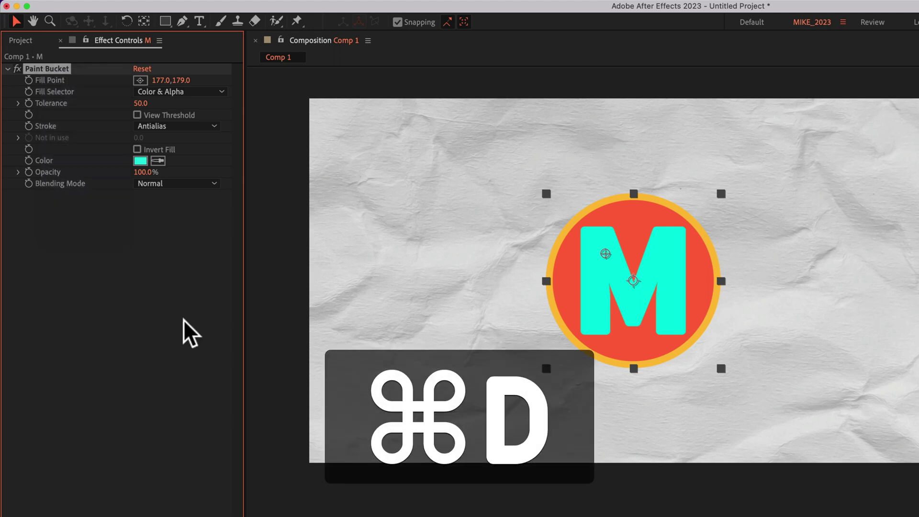
{"action": "key", "text": "super+d"}
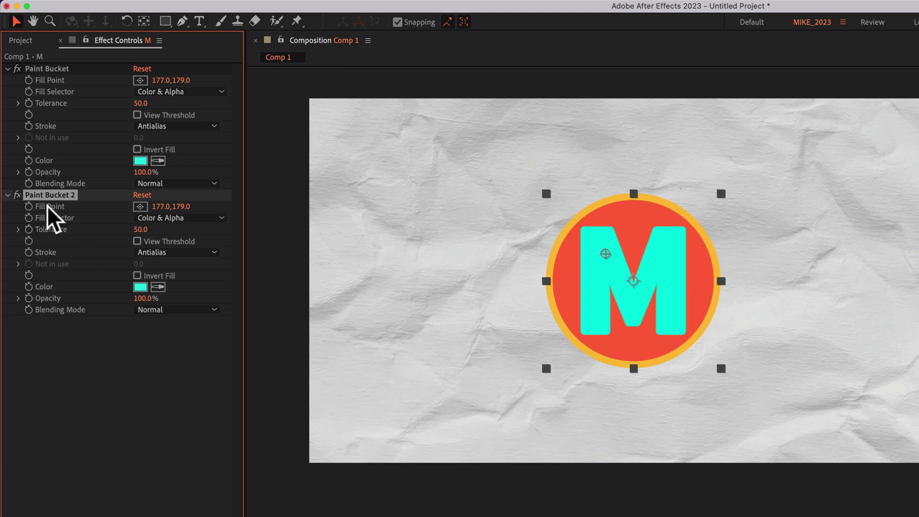
{"action": "left_click", "coordinate": [140, 206]}
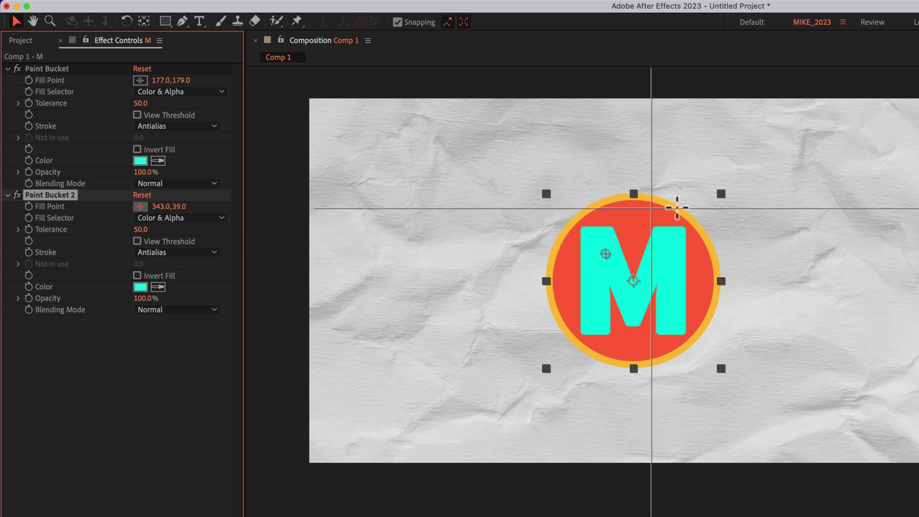
{"action": "left_click", "coordinate": [559, 239]}
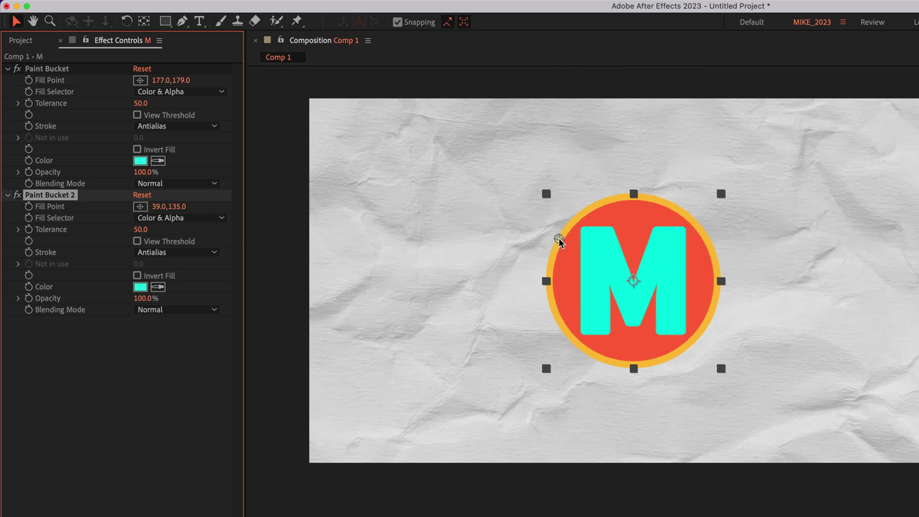
{"action": "left_click", "coordinate": [553, 246]}
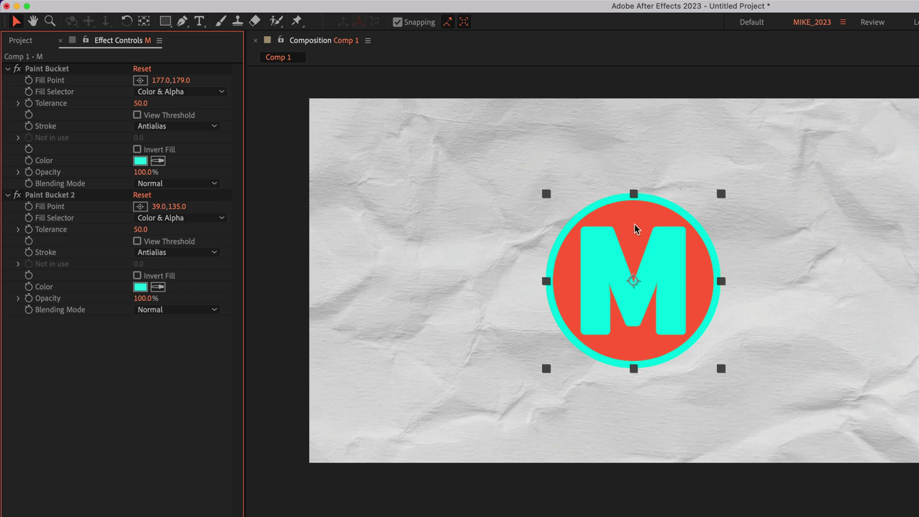
{"action": "left_click", "coordinate": [61, 198]}
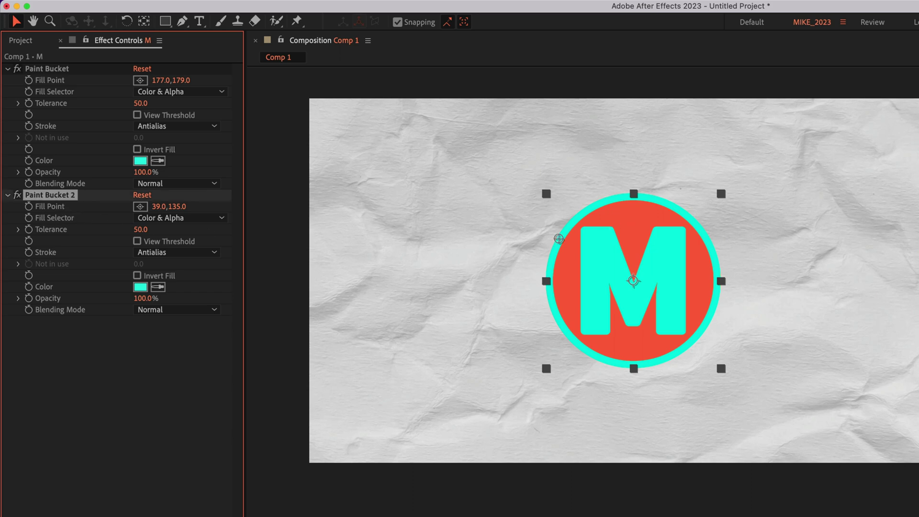
Step: Duplicate Paint Bucket 2 as Paint Bucket 3, placing its fill point on the red disc and colouring it dark navy
{"action": "right_click", "coordinate": [58, 199]}
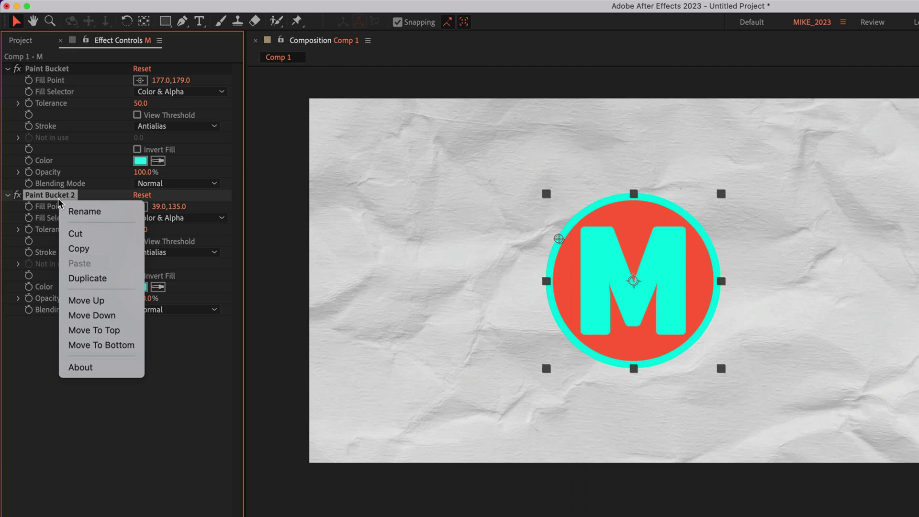
{"action": "left_click", "coordinate": [98, 283]}
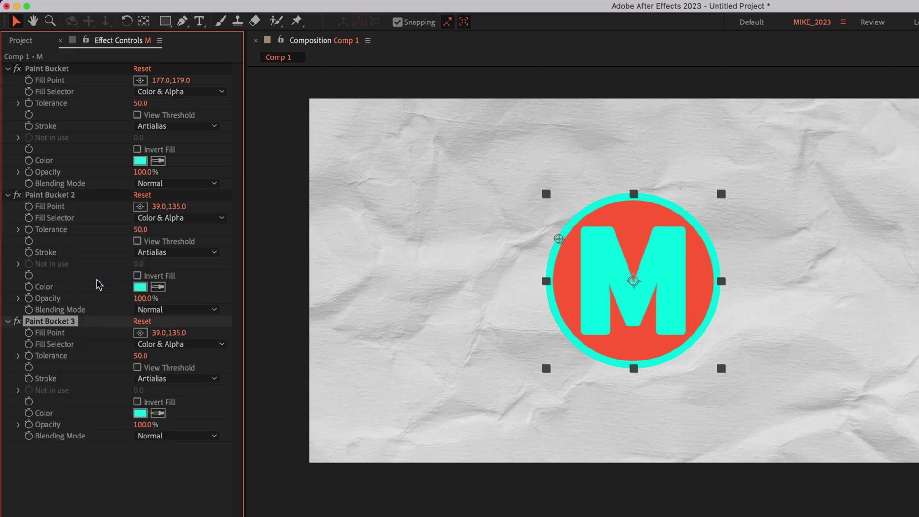
{"action": "left_click", "coordinate": [140, 333]}
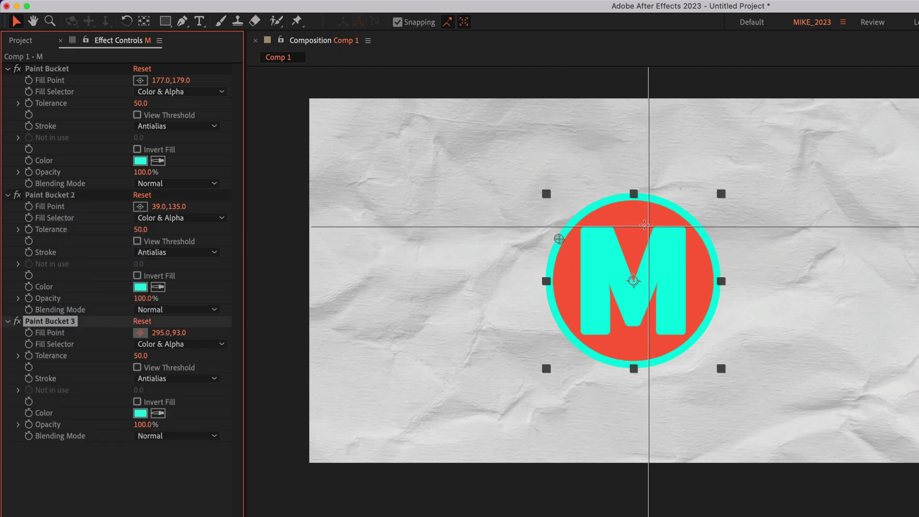
{"action": "left_click", "coordinate": [636, 223]}
{"action": "left_click", "coordinate": [158, 413]}
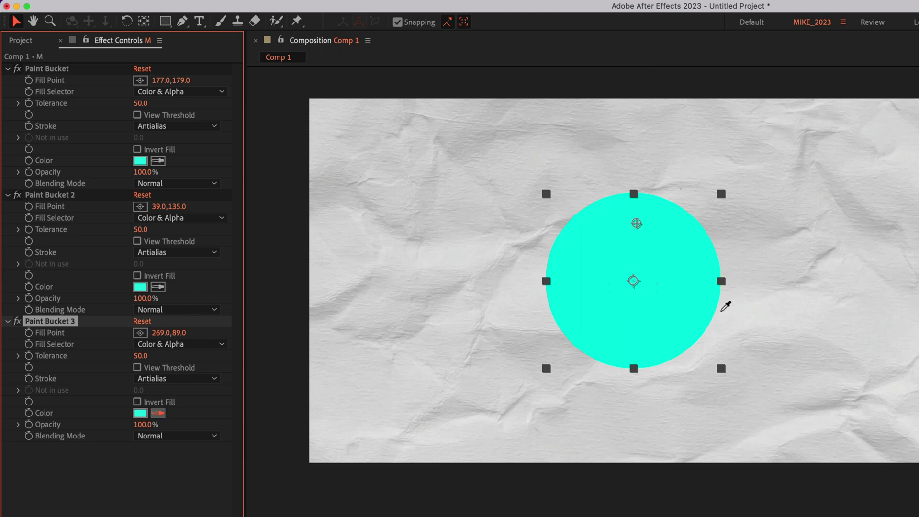
{"action": "left_click", "coordinate": [918, 163]}
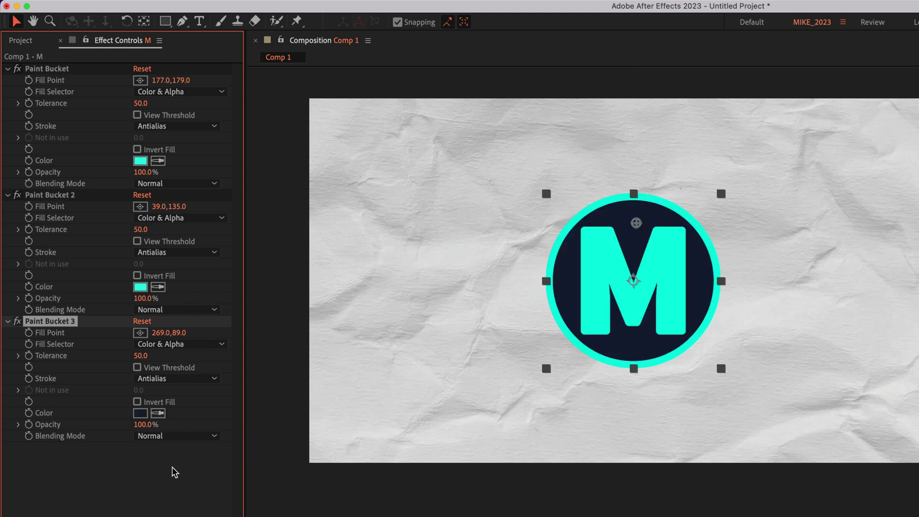
{"action": "left_click", "coordinate": [70, 69]}
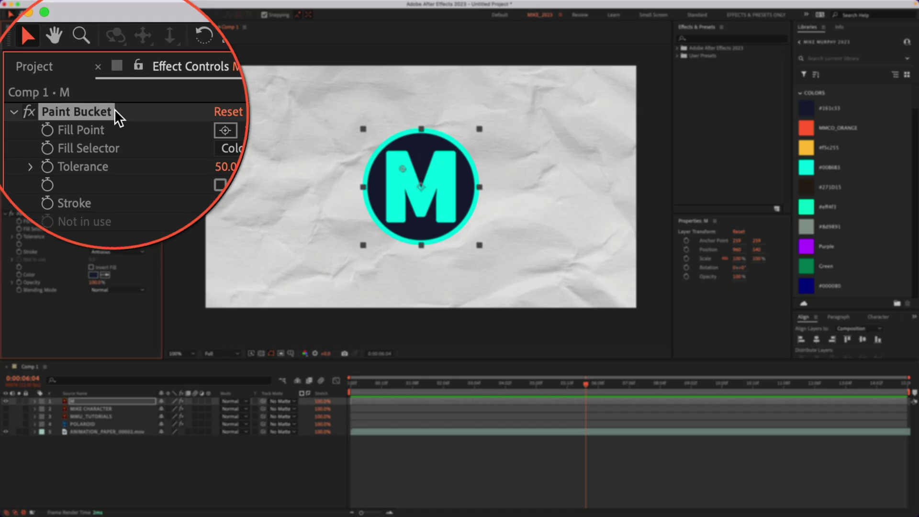
{"action": "left_click", "coordinate": [89, 135]}
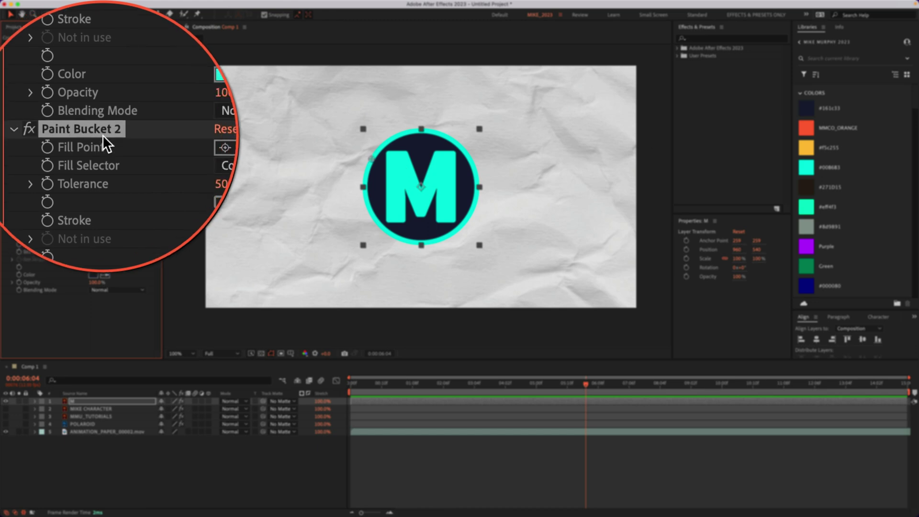
{"action": "left_click", "coordinate": [96, 211]}
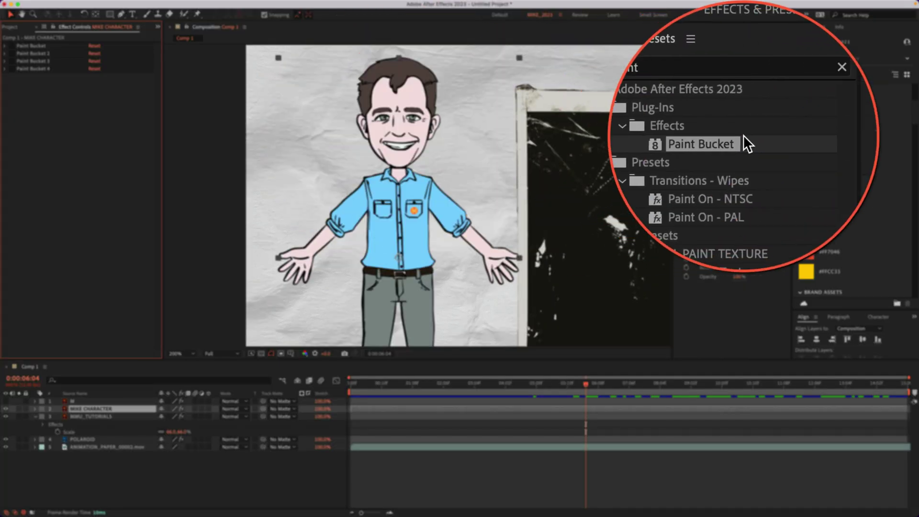
Step: Add a Paint Bucket to MIKE CHARACTER with fill point 265.5,28.0 on the hair, lower tolerance, then undo the red fill
{"action": "mouse_move", "coordinate": [734, 136]}
{"action": "left_mouse_down"}
{"action": "mouse_move", "coordinate": [416, 137]}
{"action": "mouse_move", "coordinate": [425, 140]}
{"action": "left_mouse_up"}
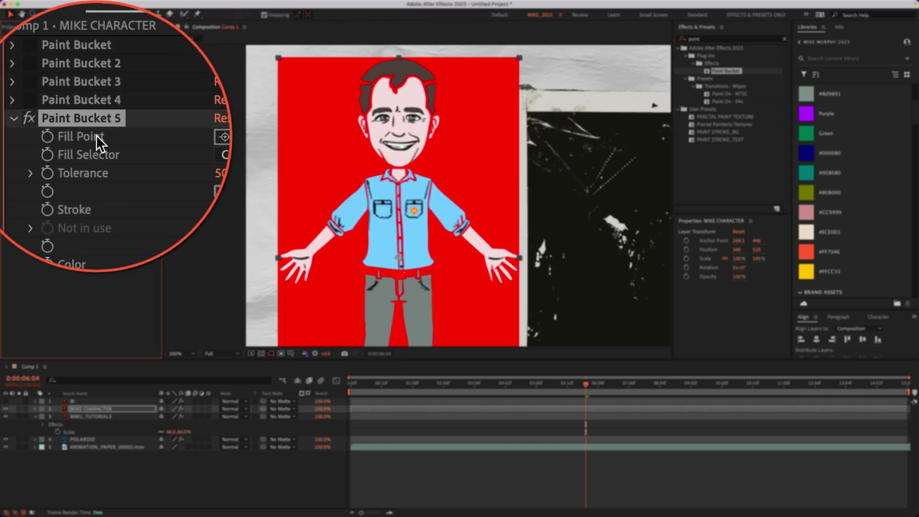
{"action": "left_click", "coordinate": [96, 84]}
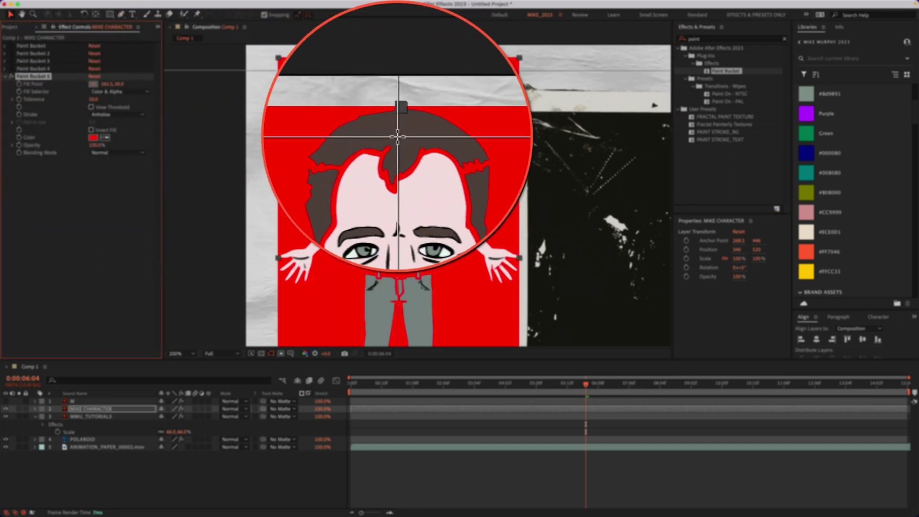
{"action": "left_click", "coordinate": [397, 137]}
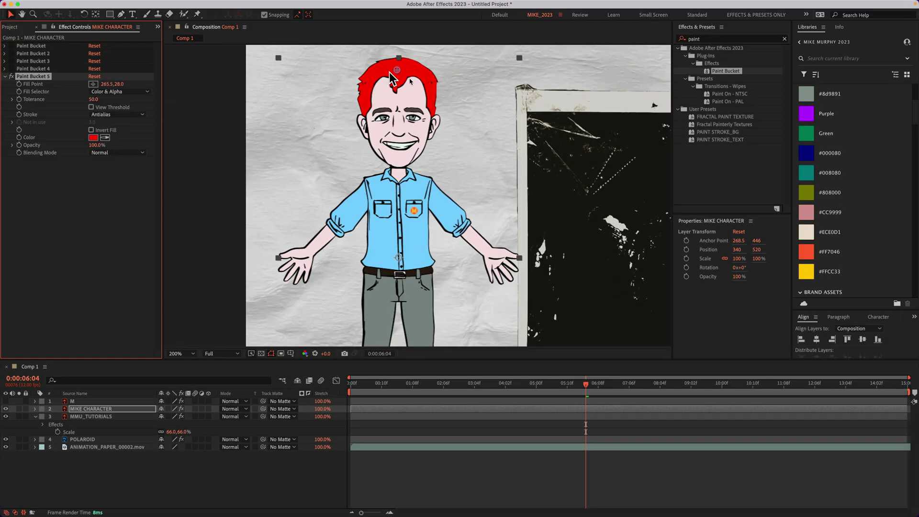
{"action": "left_click_drag", "start_coordinate": [100, 100], "coordinate": [90, 99]}
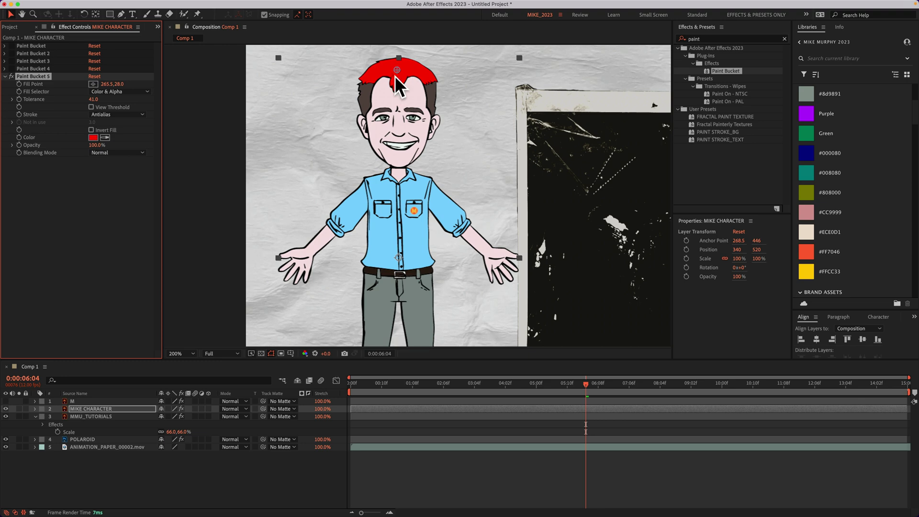
{"action": "key", "text": "super+z"}
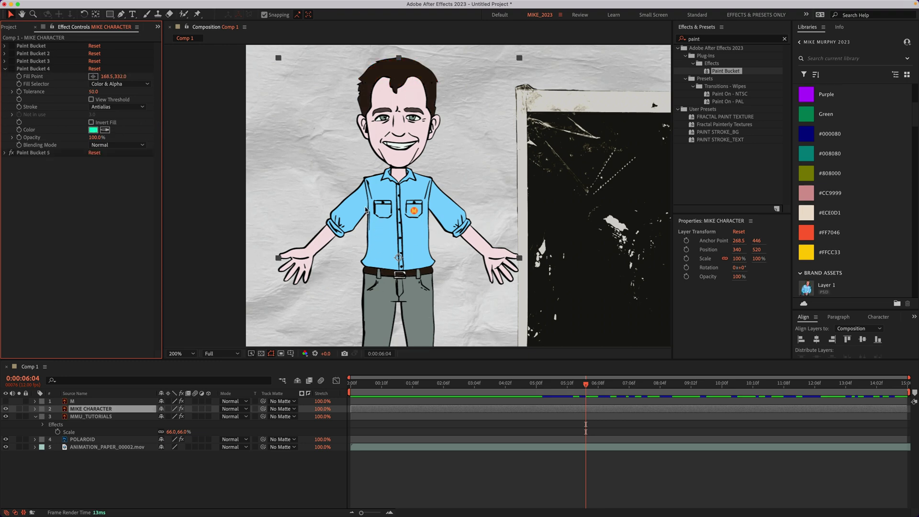
Step: Re-enable Paint Buckets 4, 3, 2 and 1 so the sleeve, shirt half and trousers are recoloured again
{"action": "left_click", "coordinate": [11, 69]}
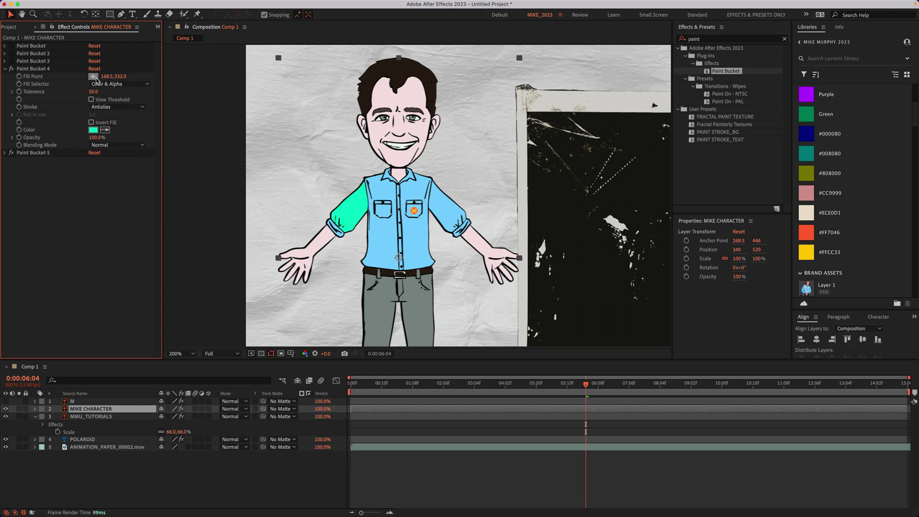
{"action": "left_click", "coordinate": [11, 61]}
{"action": "left_click", "coordinate": [11, 53]}
{"action": "left_click", "coordinate": [11, 46]}
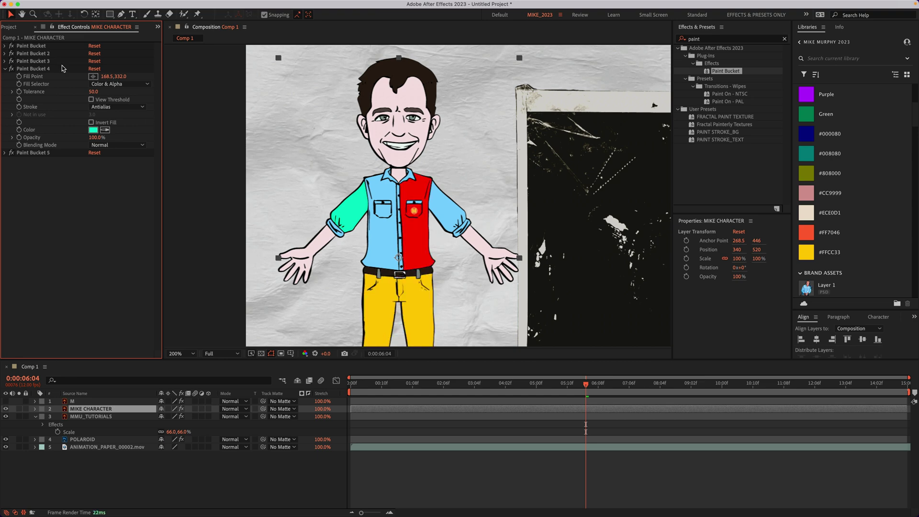